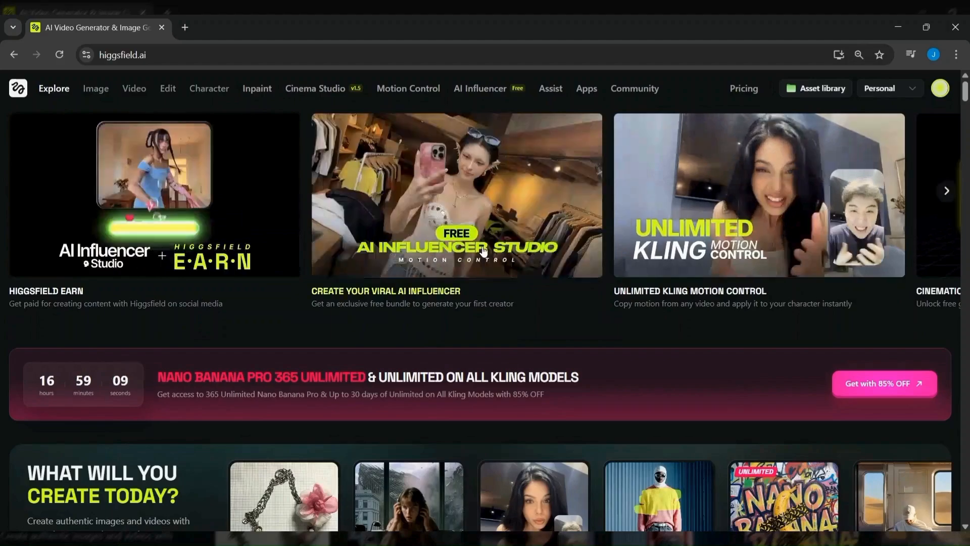
Open the AI Influencer Studio and view Aston's stone-steps image enlarged, returning to the mirror selfie image.
left_click(441, 189)
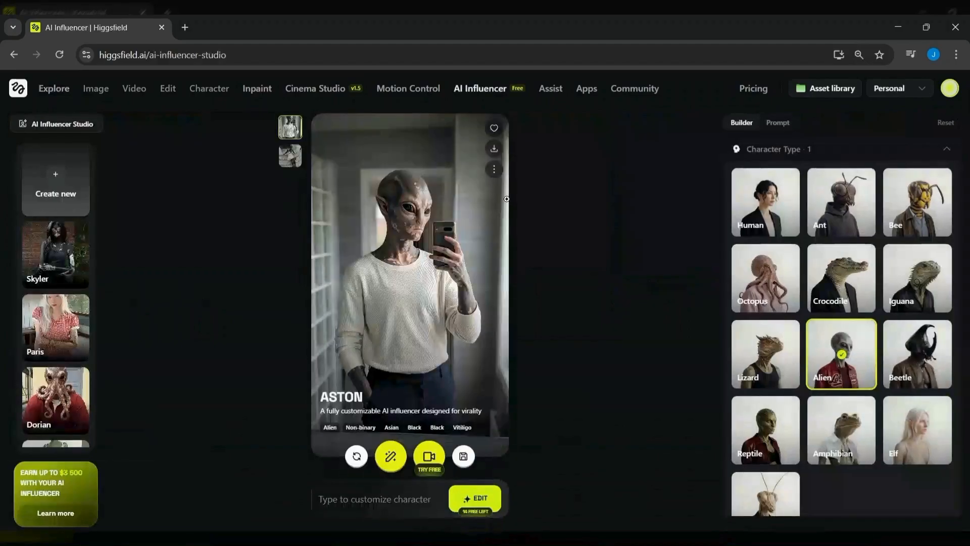
left_click(290, 156)
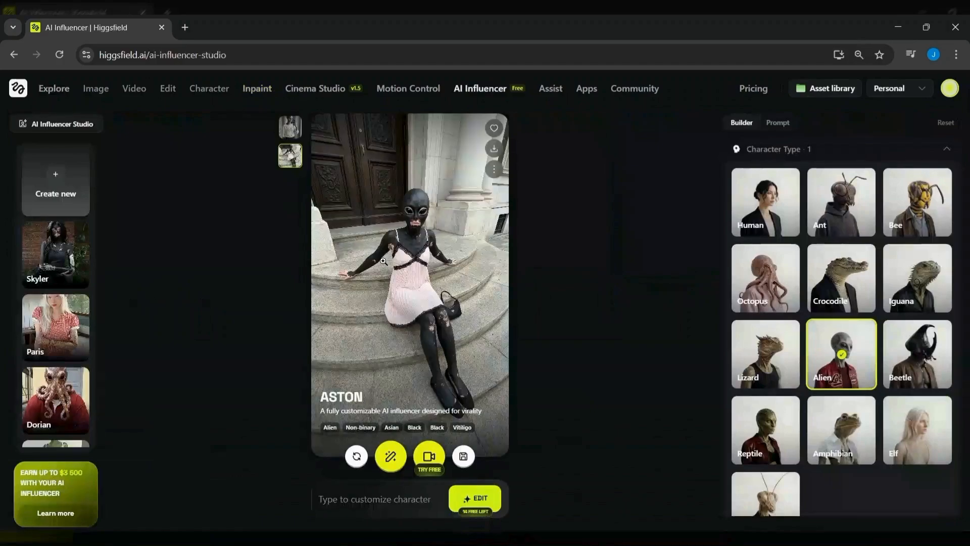
left_click(426, 278)
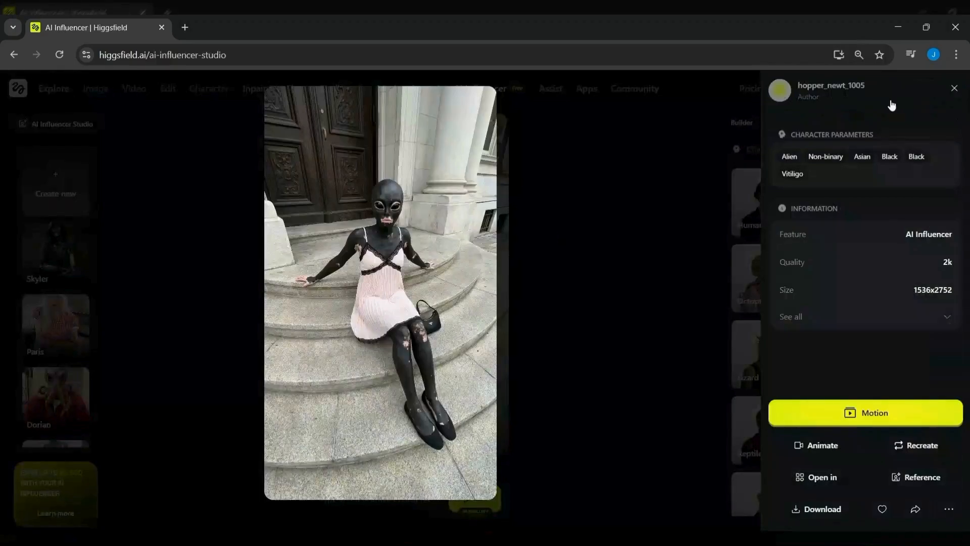
left_click(638, 169)
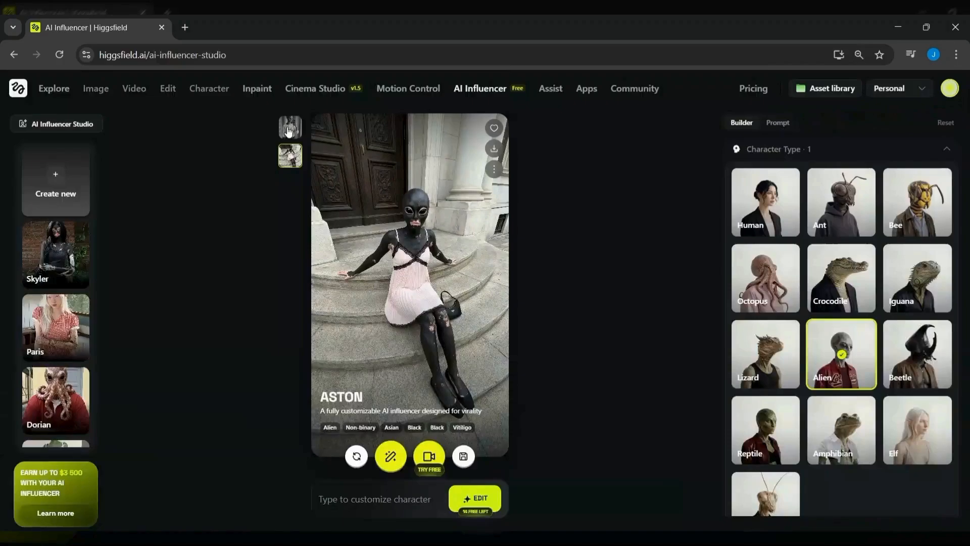
left_click(289, 130)
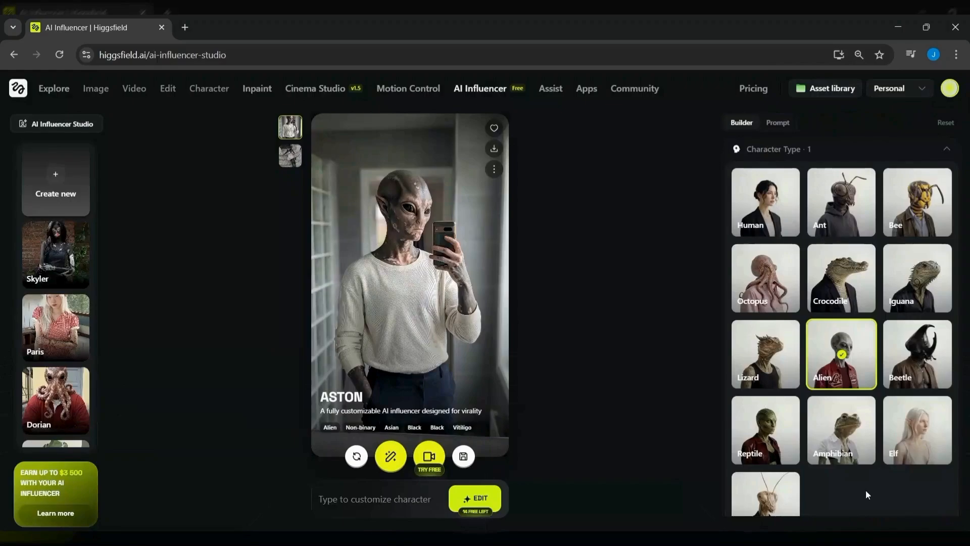
Review the builder's character type, gender, ethnicity, skin color, eye color, skin condition and age options.
scroll(865, 495, "down", 1)
scroll(867, 495, "down", 2)
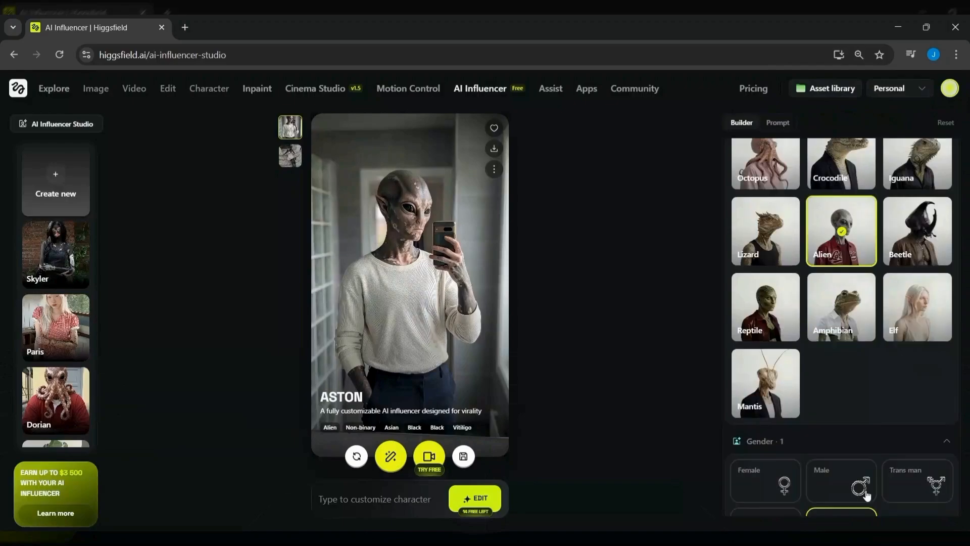
scroll(867, 494, "down", 3)
scroll(867, 495, "down", 1)
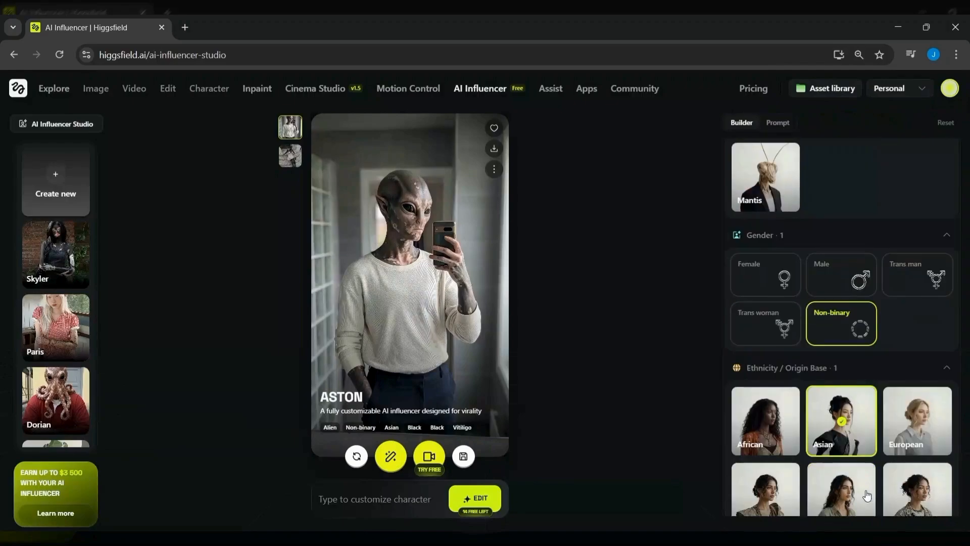
scroll(867, 495, "down", 1)
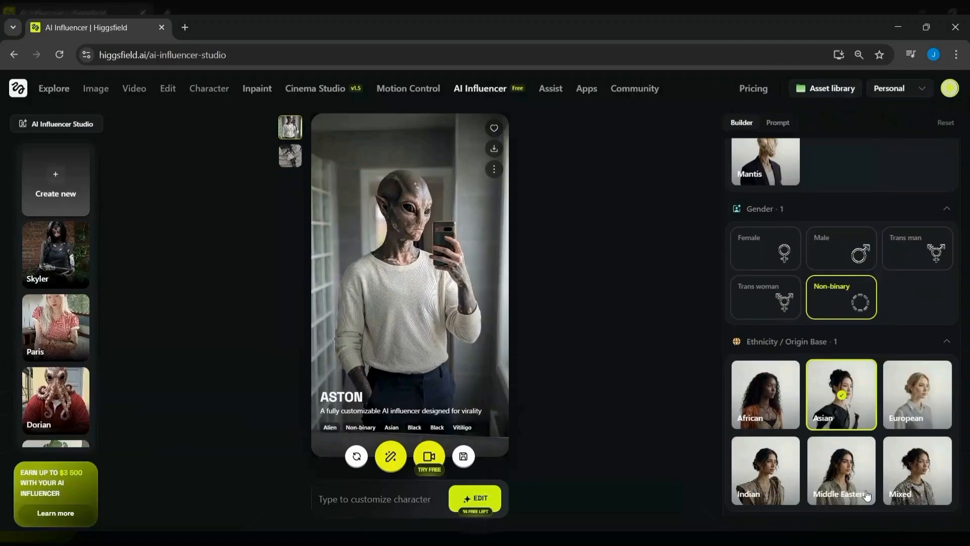
scroll(867, 495, "down", 3)
scroll(865, 489, "down", 1)
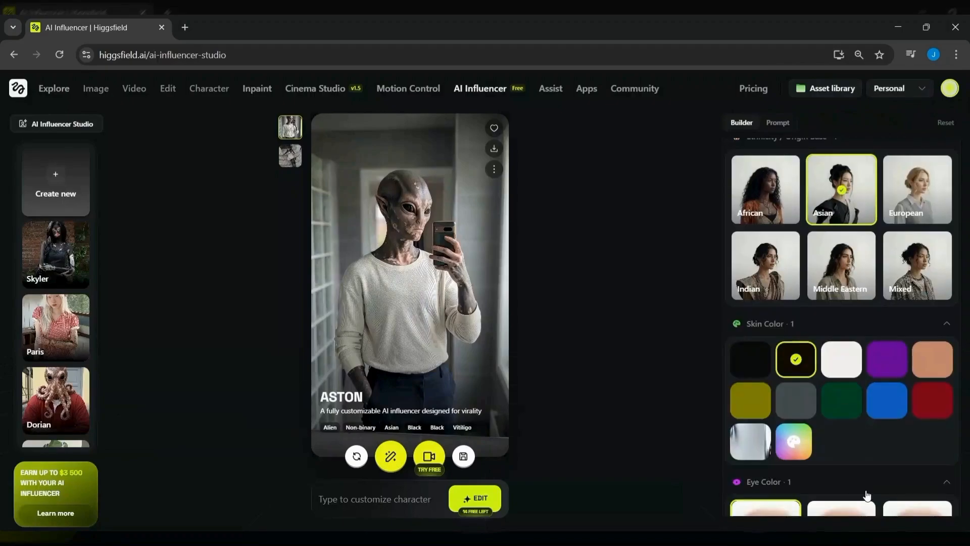
scroll(866, 493, "down", 3)
scroll(866, 495, "down", 1)
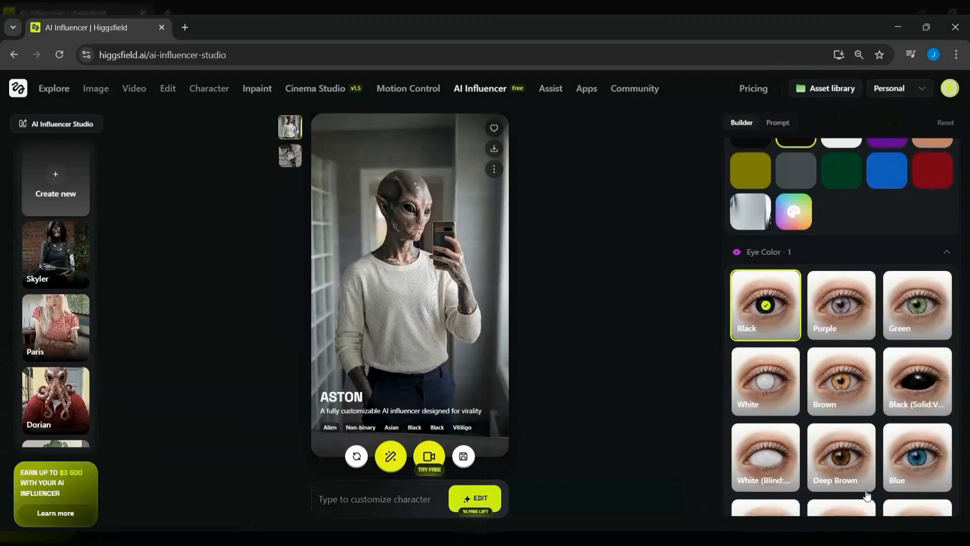
scroll(867, 494, "down", 2)
scroll(865, 494, "down", 1)
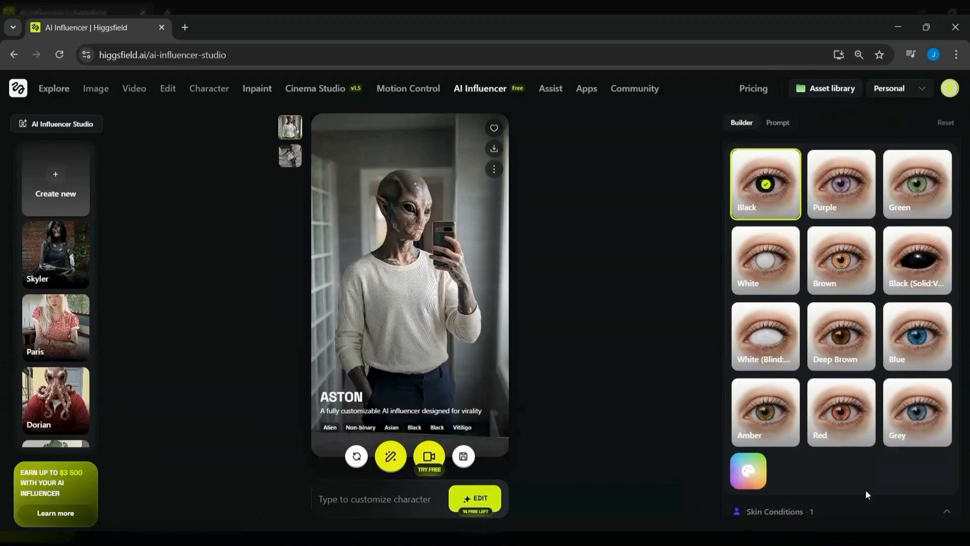
scroll(867, 494, "down", 4)
scroll(867, 495, "down", 3)
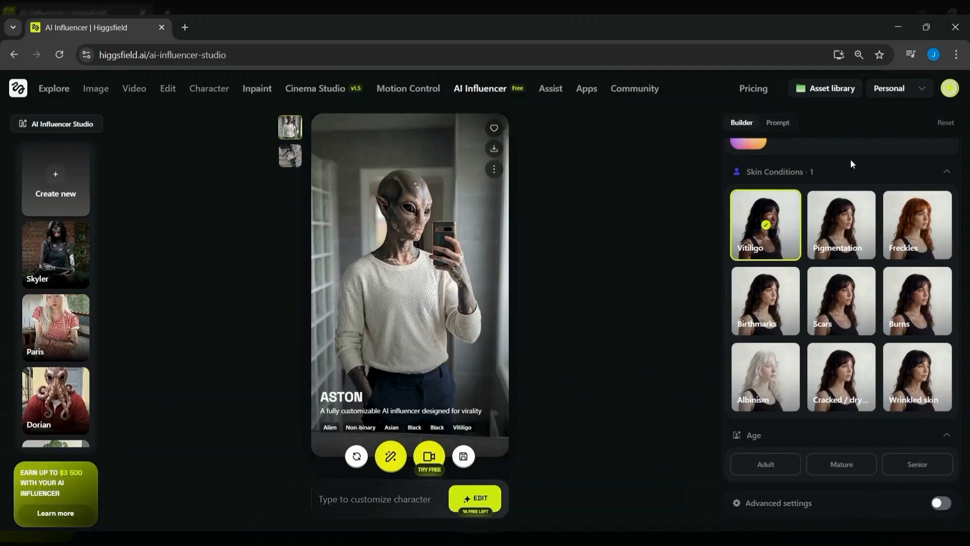
scroll(862, 161, "up", 1)
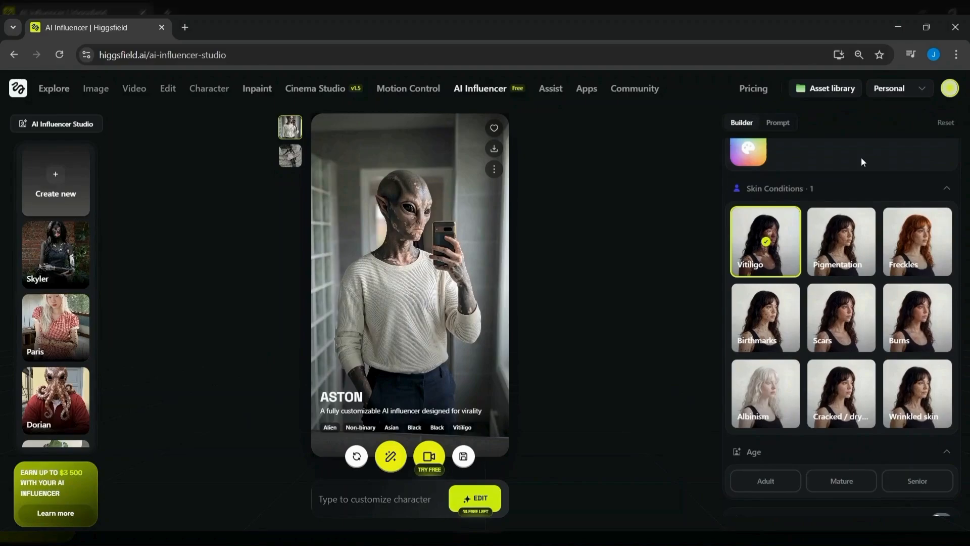
scroll(862, 161, "up", 5)
scroll(862, 162, "up", 10)
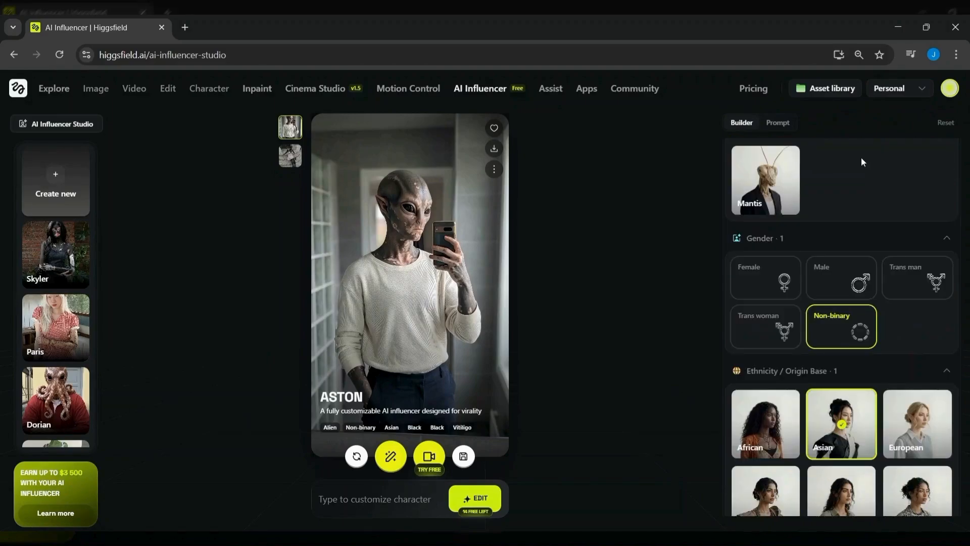
scroll(861, 161, "up", 5)
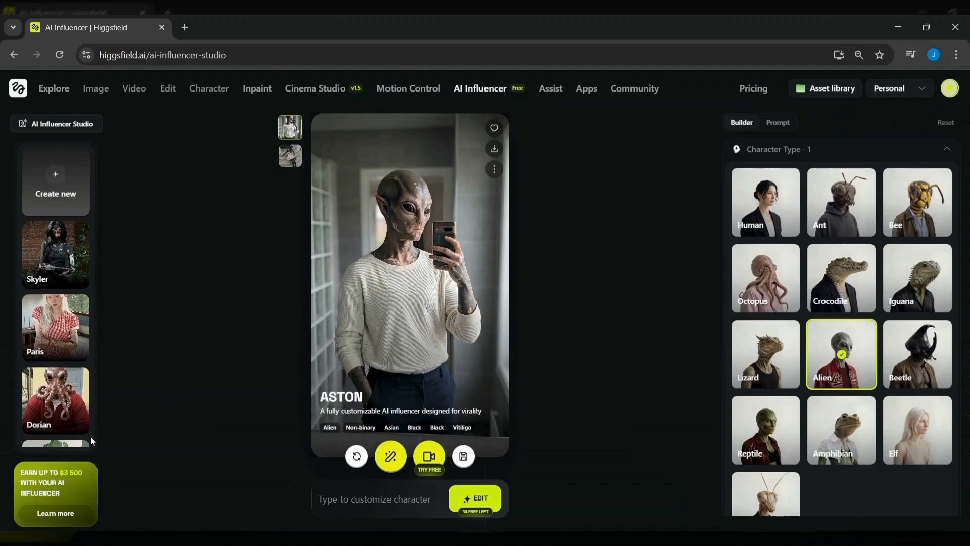
Select Aston's stone-steps image and open the full free viral motion library for it.
left_click(292, 156)
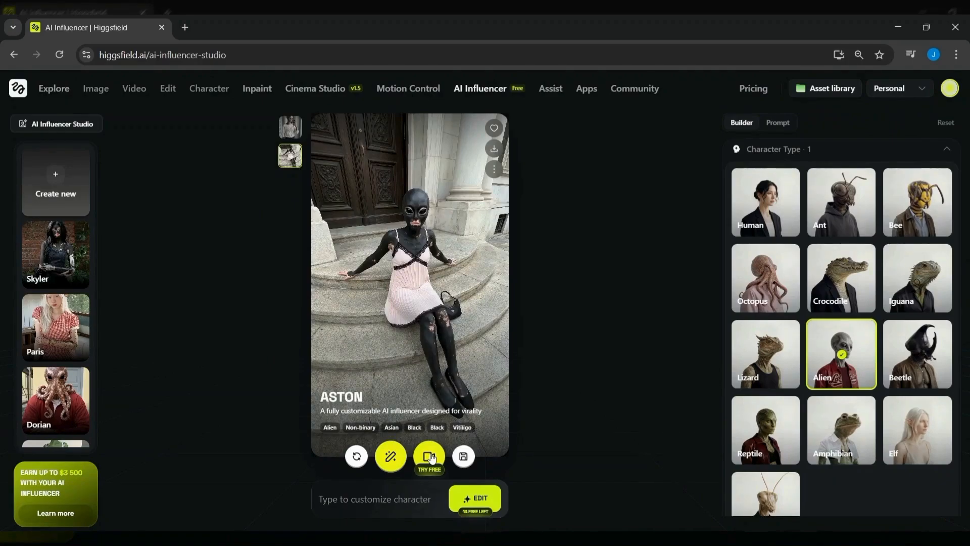
mouse_move(431, 457)
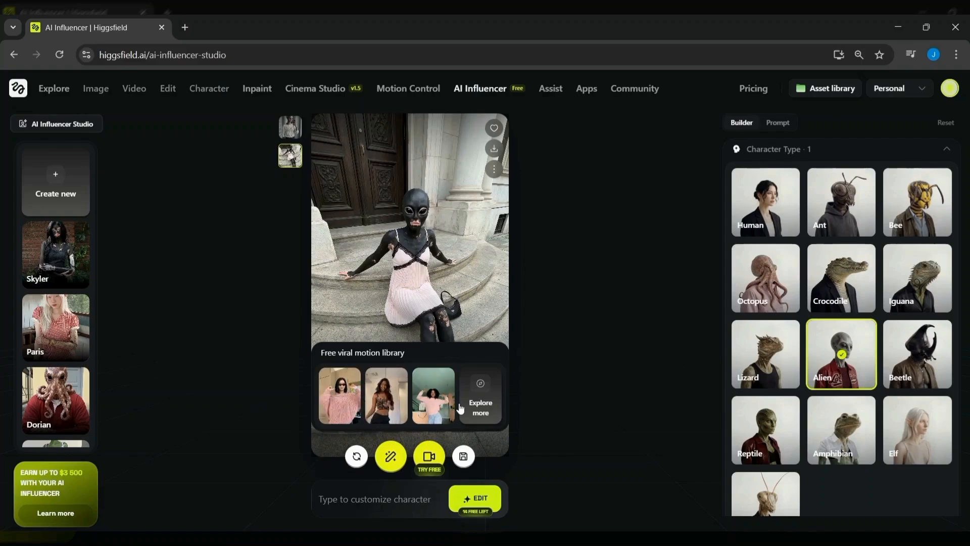
left_click(486, 403)
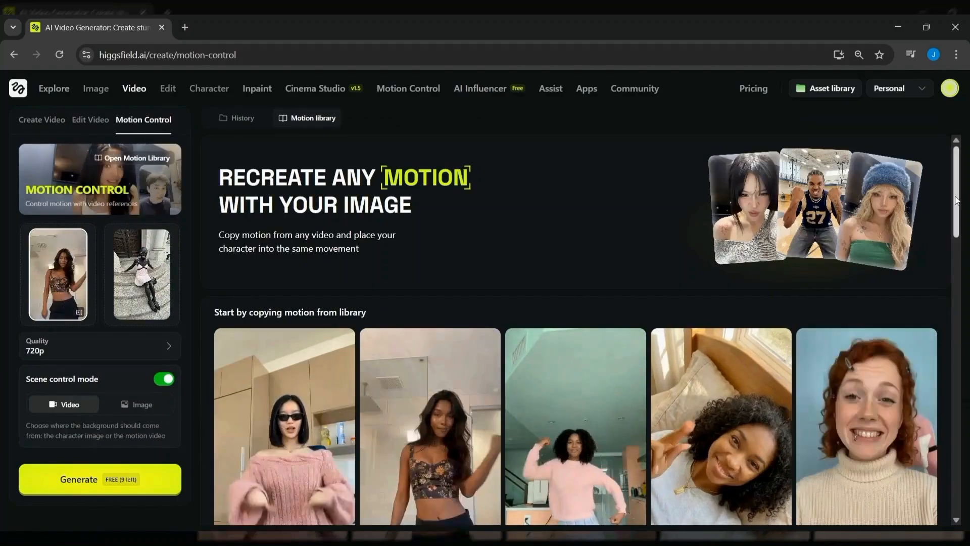
Browse the motion library's video templates through to the end and return to its beginning.
left_click_drag(956, 199, 967, 388)
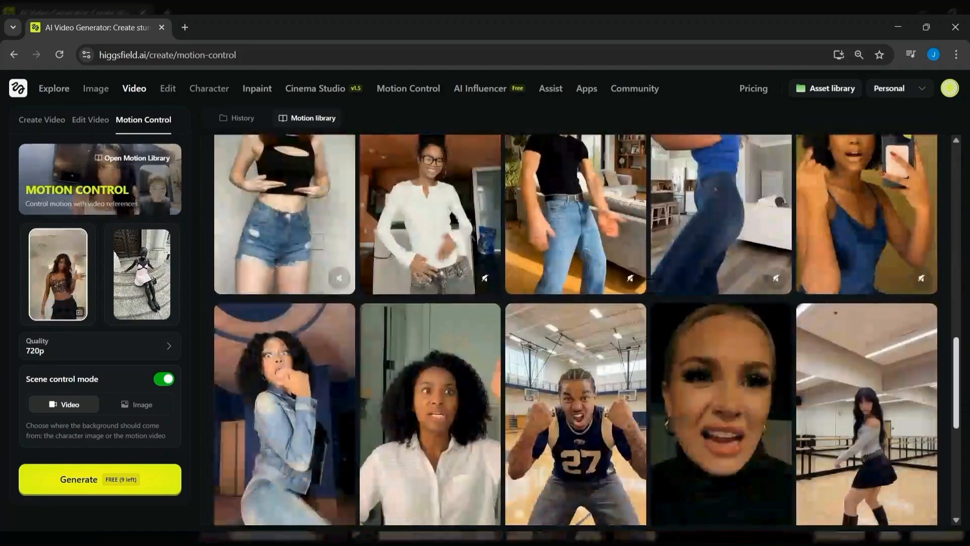
scroll(576, 328, "down", 3)
scroll(576, 328, "down", 2)
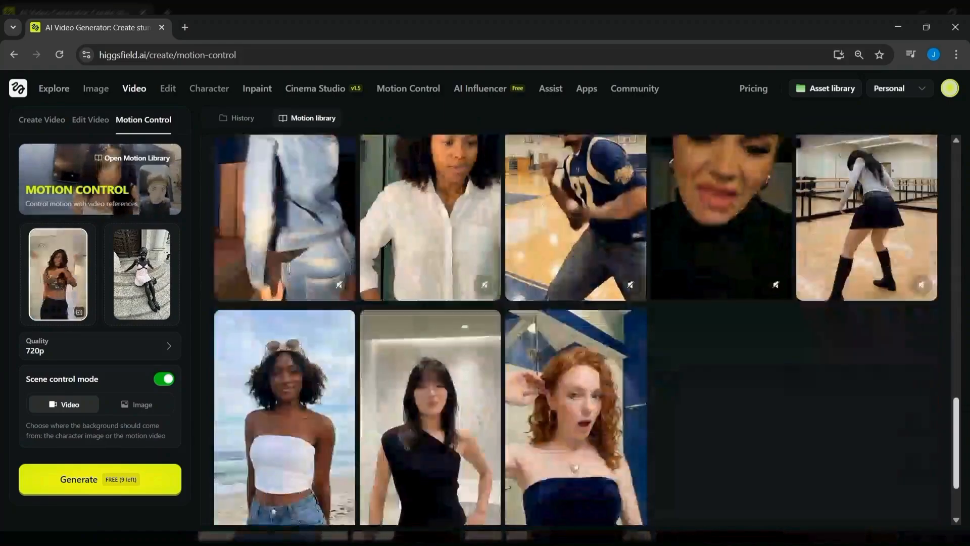
scroll(576, 328, "down", 1)
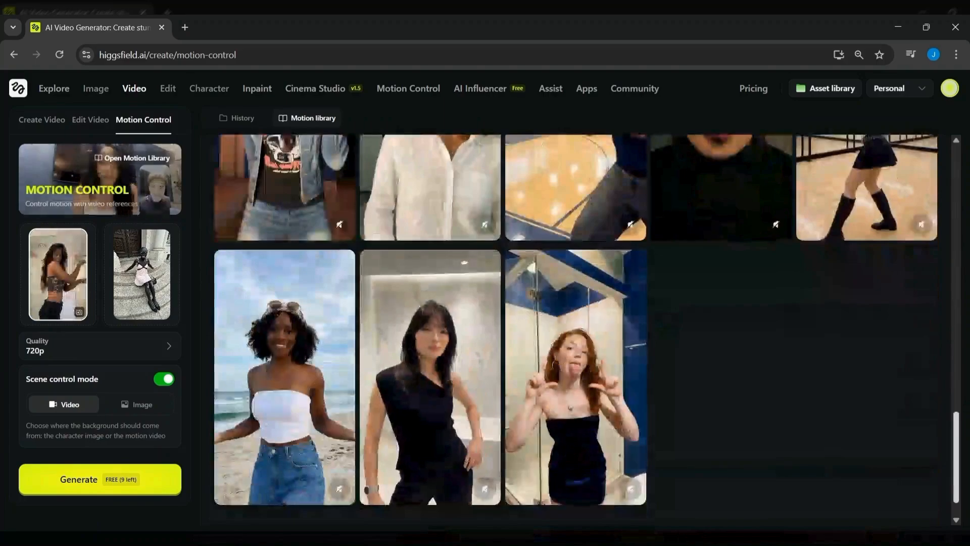
scroll(954, 316, "up", 10)
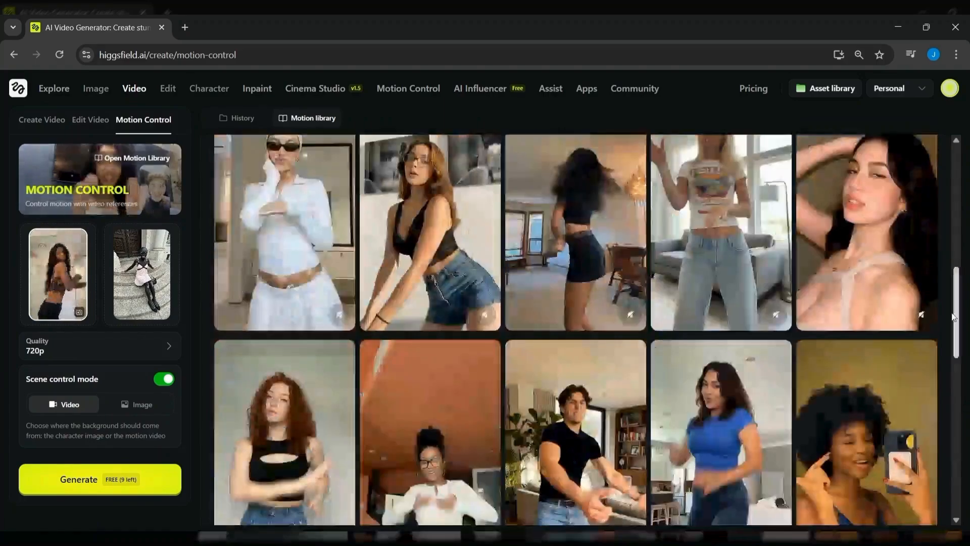
scroll(952, 317, "up", 10)
Check the video quality options for the motion control generation and choose 720p.
left_click(911, 89)
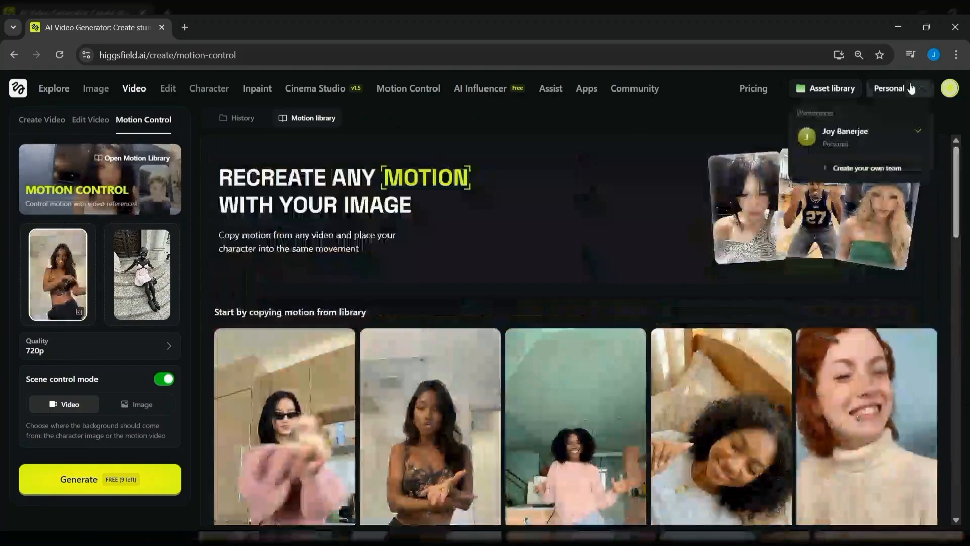
left_click(94, 307)
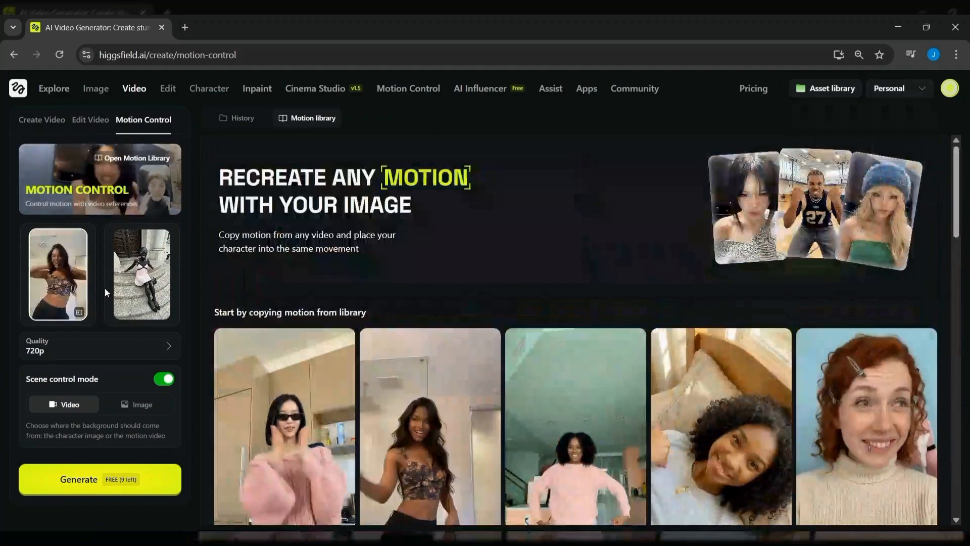
left_click(126, 352)
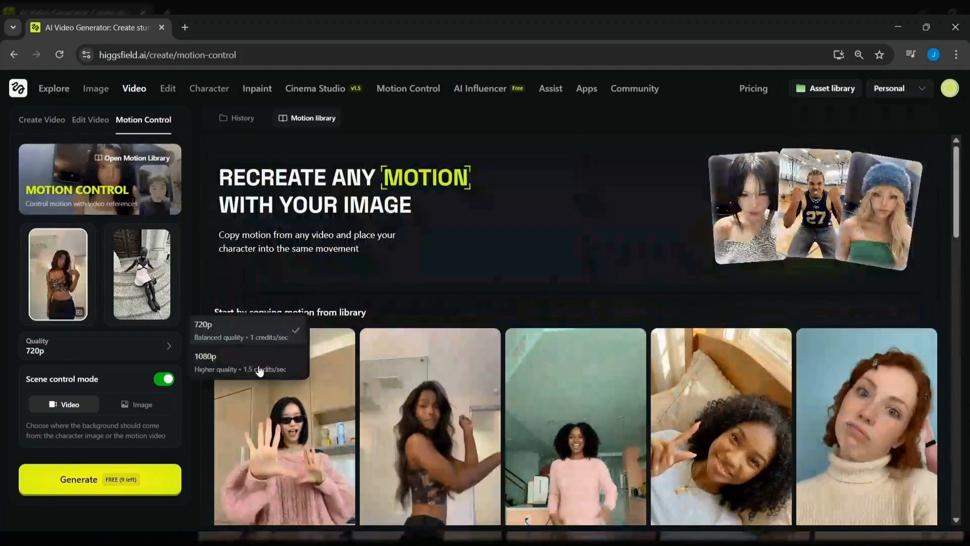
left_click(223, 336)
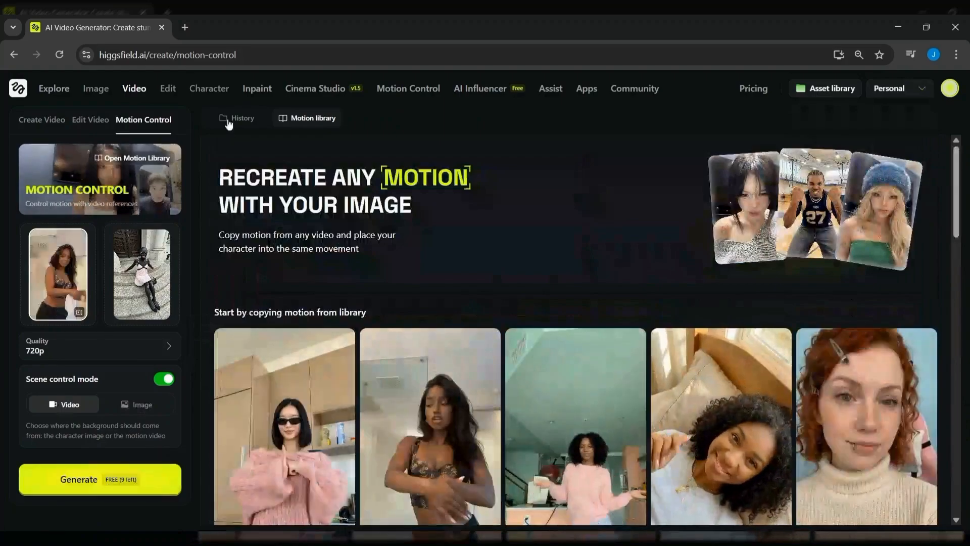
Open the generation history and play the motion control video made from the stone-steps image.
left_click(233, 119)
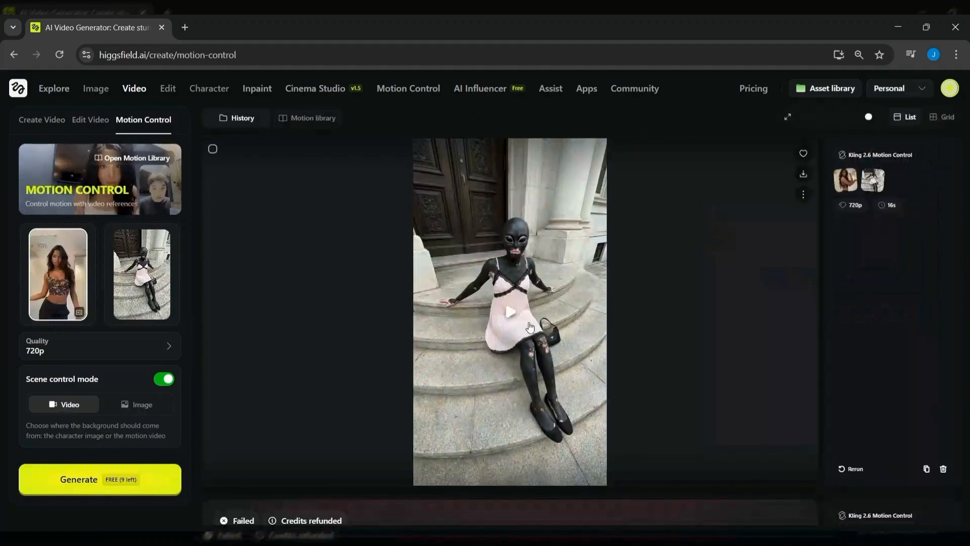
left_click(515, 318)
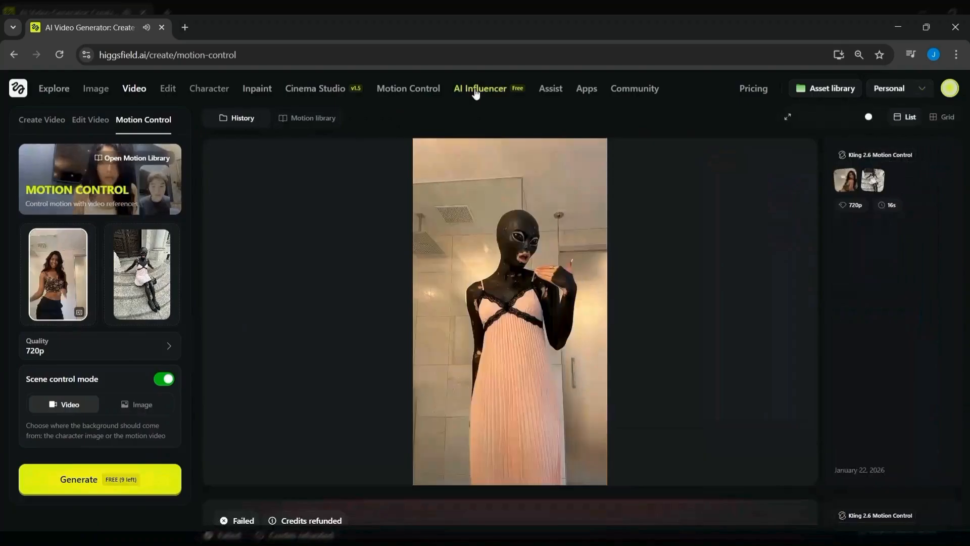
Return to the AI Influencer Studio and view Aston's stone-steps image, ending on the mirror selfie.
left_click(475, 89)
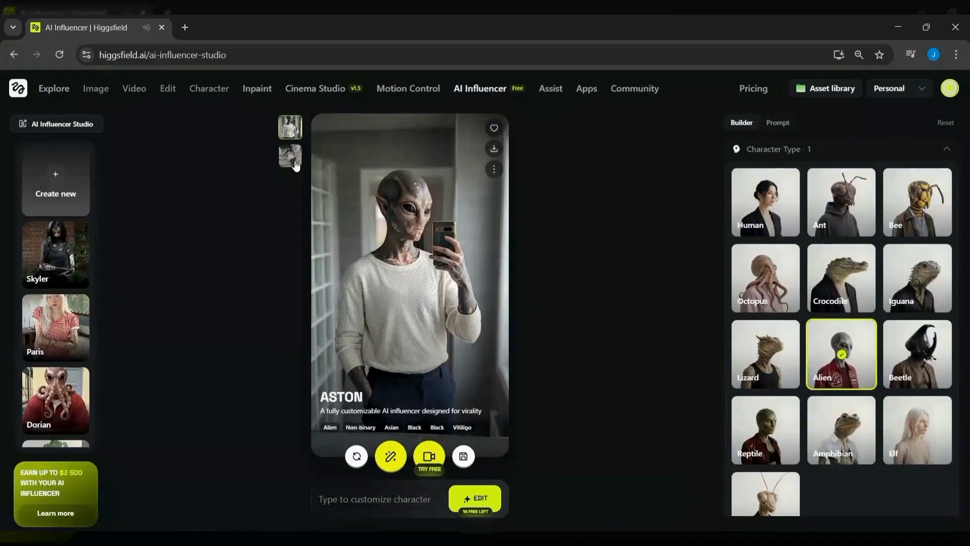
left_click(296, 162)
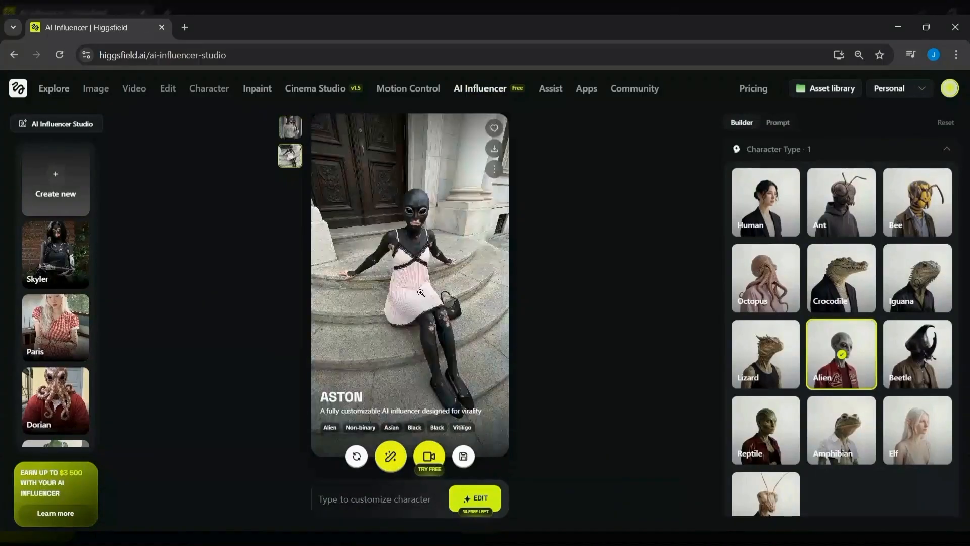
left_click(291, 137)
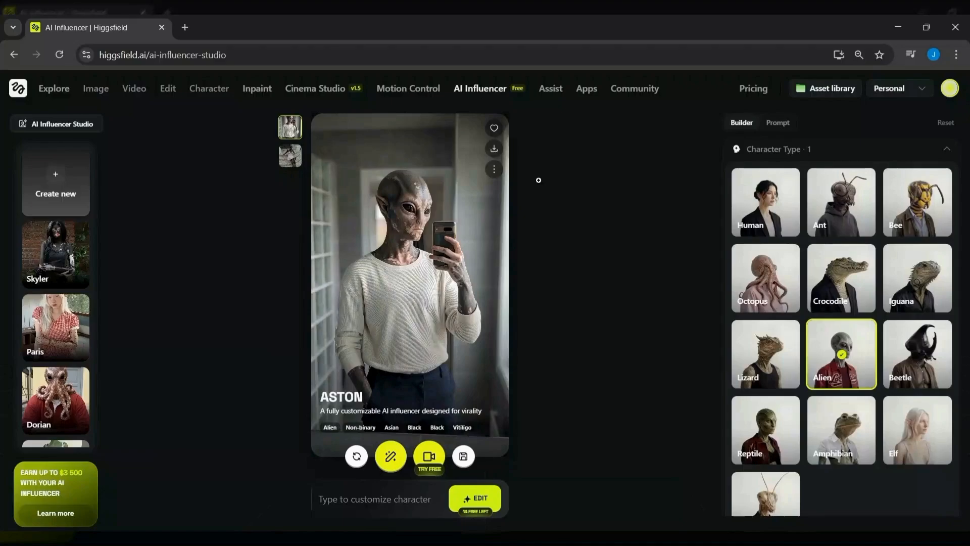
Review the additional actions available for Aston's mirror selfie image, including Share, Publish, Download and Delete, without applying any.
left_click(493, 171)
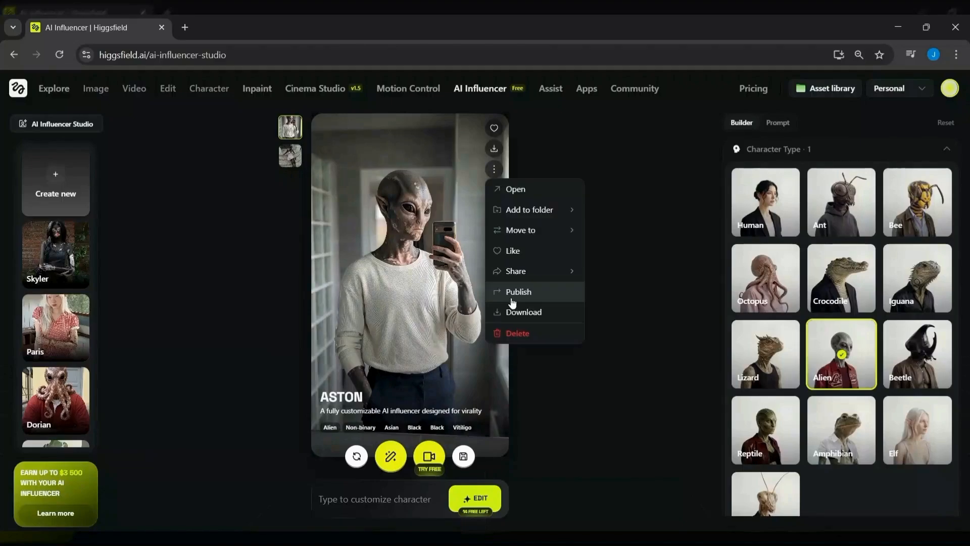
mouse_move(515, 278)
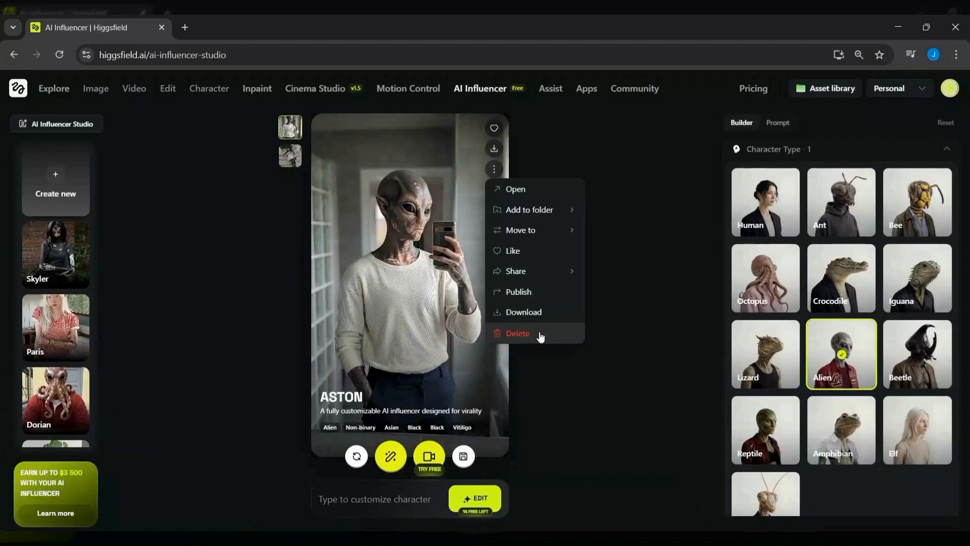
left_click(554, 382)
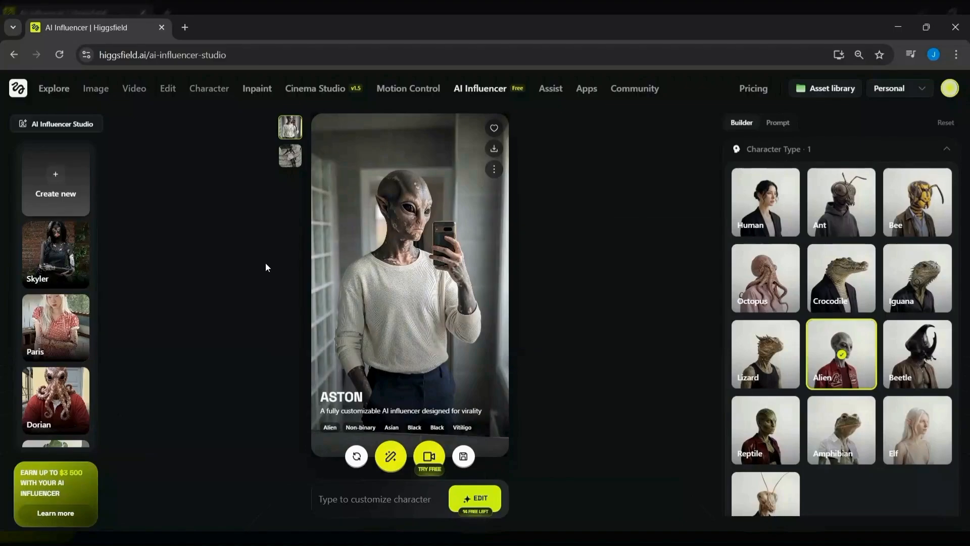
Open the blank new-influencer builder and view the existing influencers Skyler, Paris and Dorian, ending on Dorian.
left_click(64, 173)
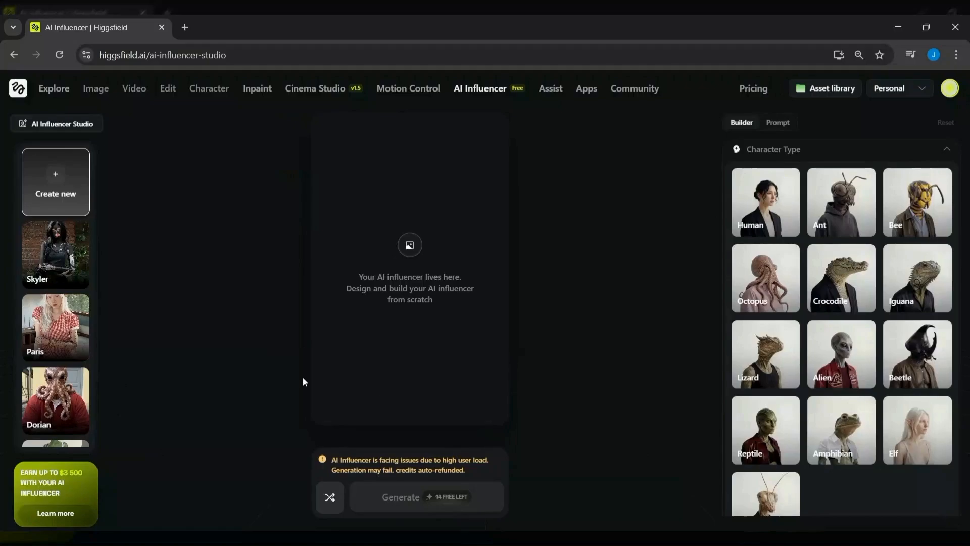
left_click(59, 251)
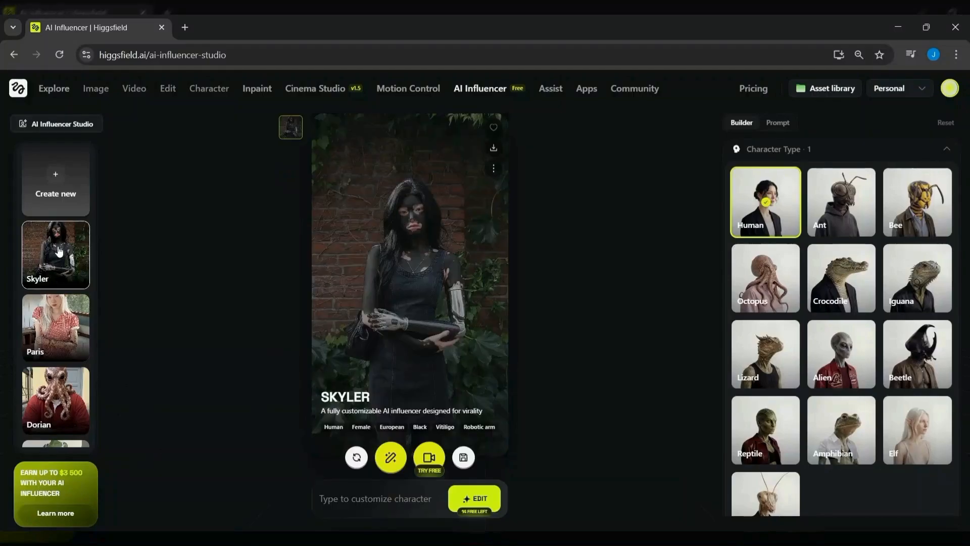
left_click(60, 318)
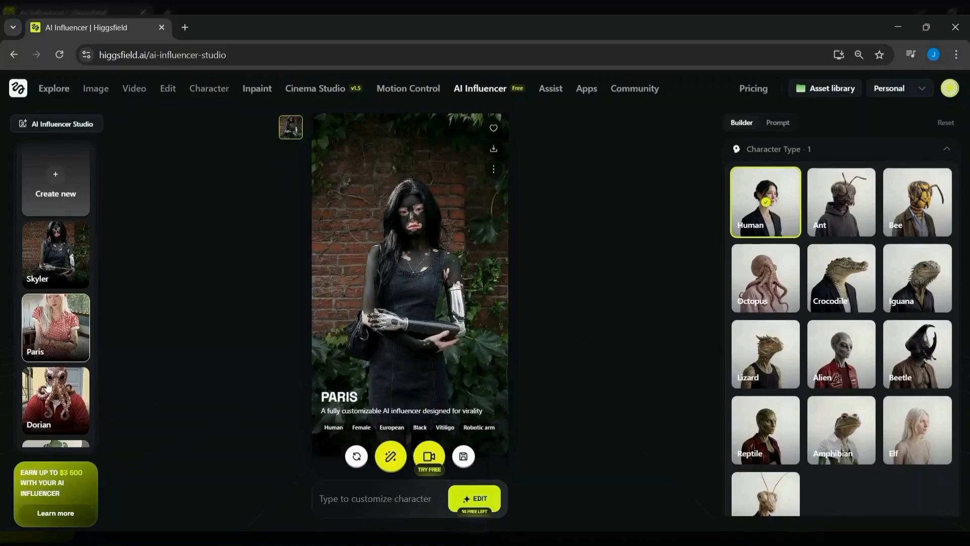
left_click(55, 402)
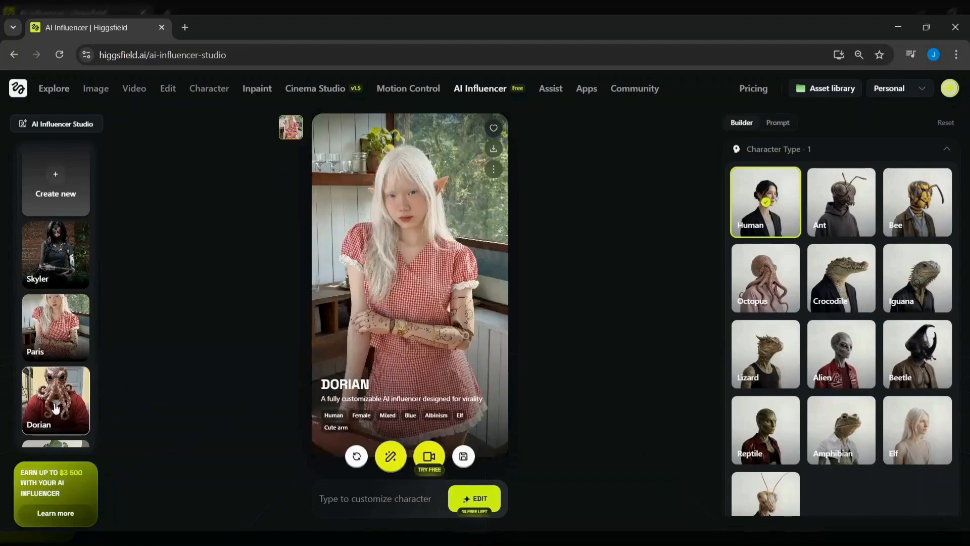
left_click(48, 315)
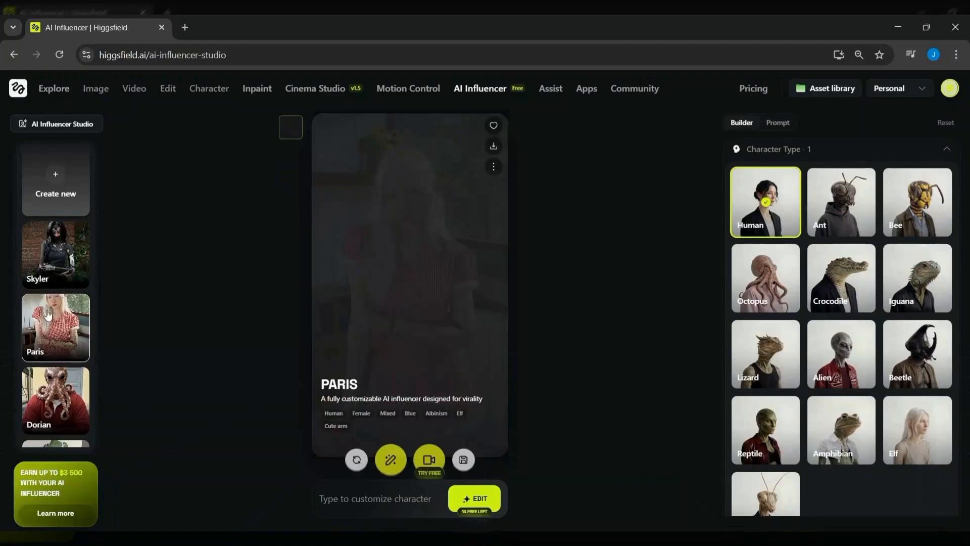
left_click(61, 402)
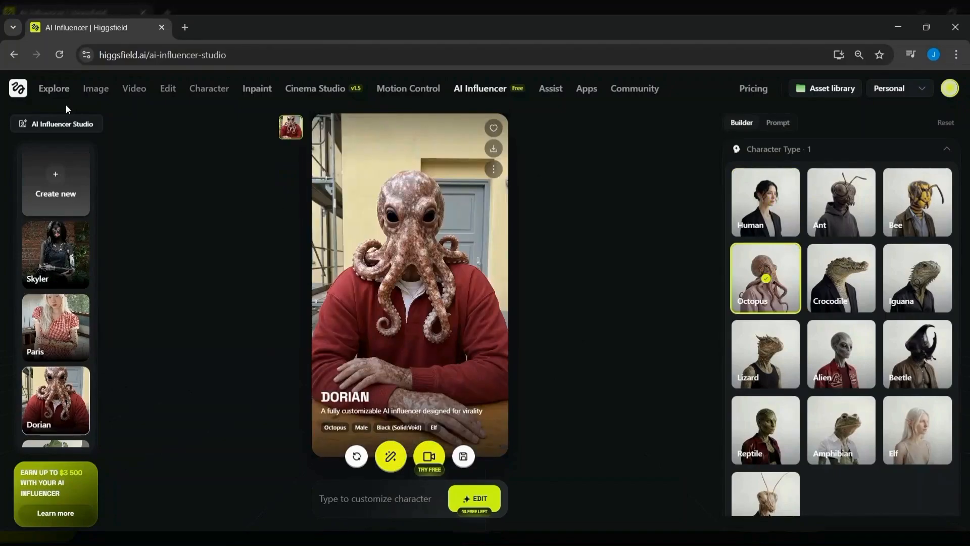
Leave the influencer studio and review the monthly prices and features of the Basic, Pro, Ultimate and Creator plans.
left_click(57, 95)
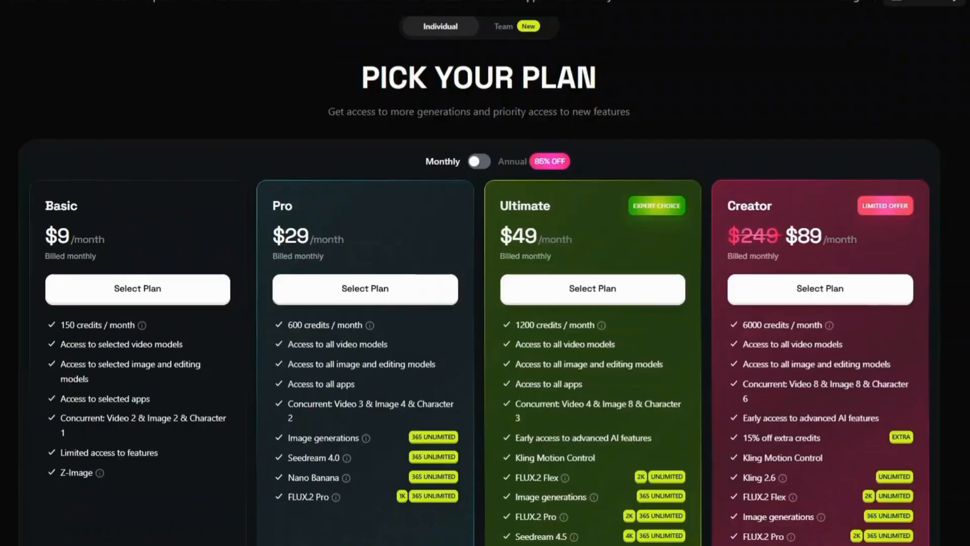
scroll(485, 303, "down", 2)
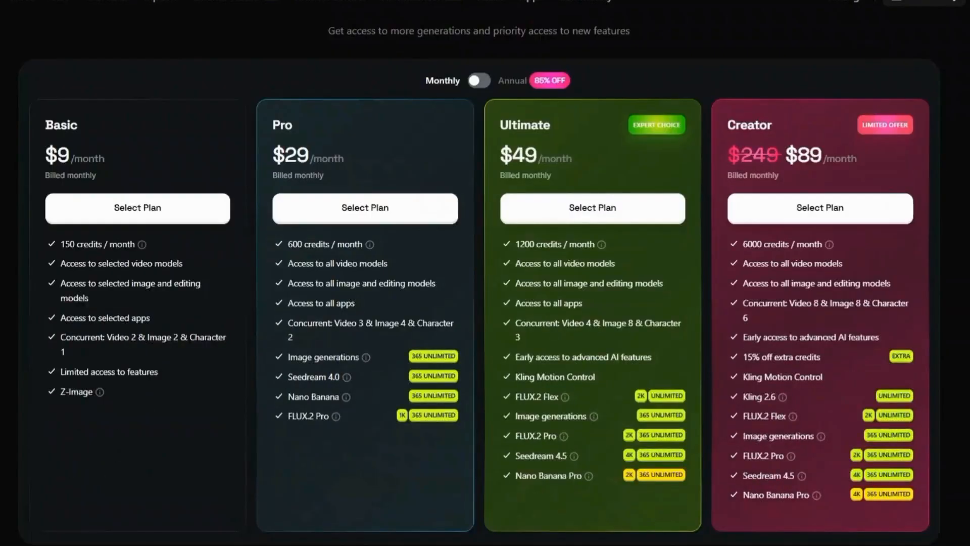